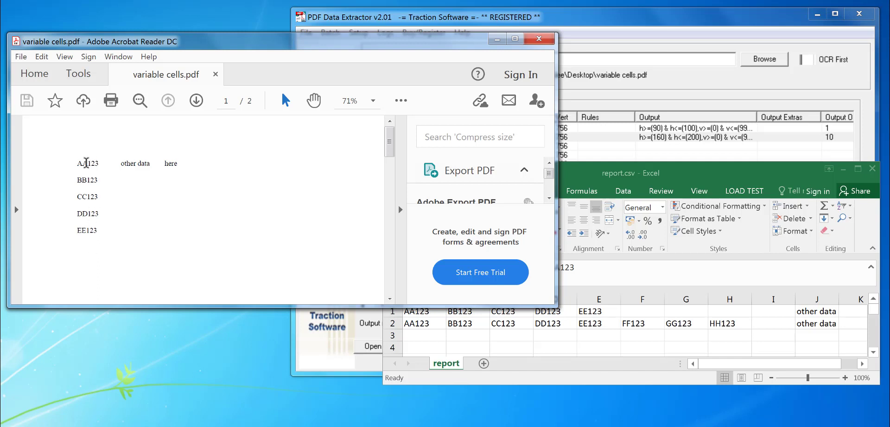
Step: Compare the variable-length cell lists on both pages of variable cells.pdf with the rows in report.csv
{"action": "left_click", "coordinate": [196, 101]}
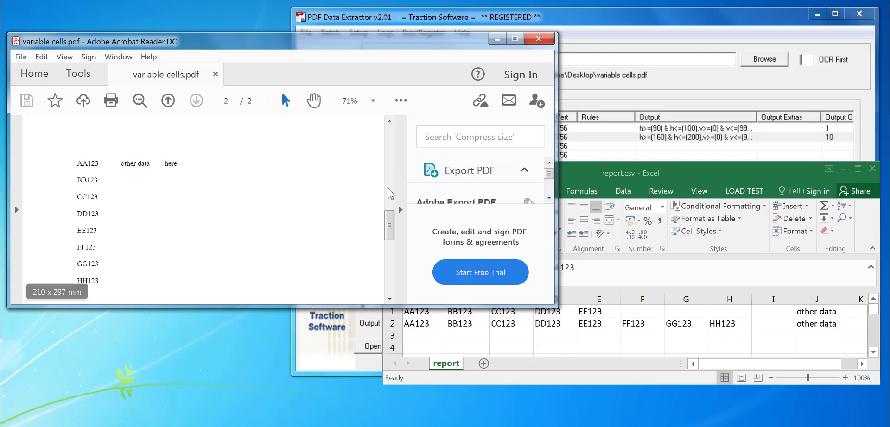
{"action": "mouse_move", "coordinate": [392, 232]}
{"action": "left_mouse_down"}
{"action": "mouse_move", "coordinate": [393, 249]}
{"action": "mouse_move", "coordinate": [393, 230]}
{"action": "left_mouse_up"}
{"action": "left_click", "coordinate": [173, 102]}
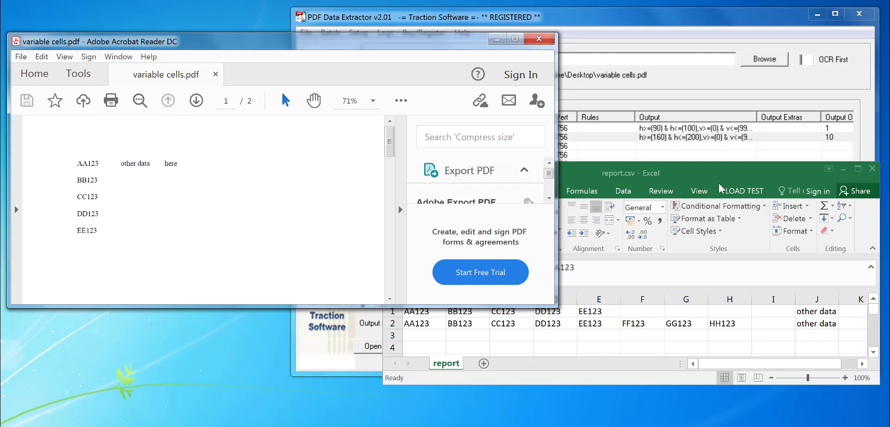
{"action": "left_click", "coordinate": [704, 176]}
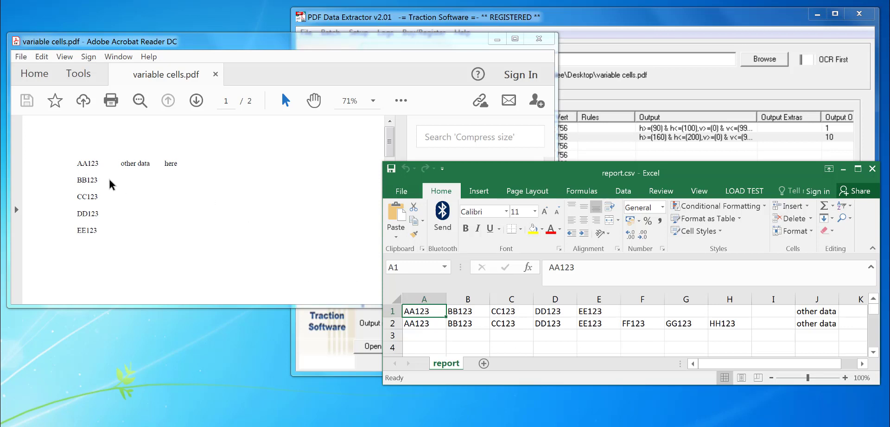
{"action": "left_click_drag", "start_coordinate": [389, 147], "coordinate": [385, 224]}
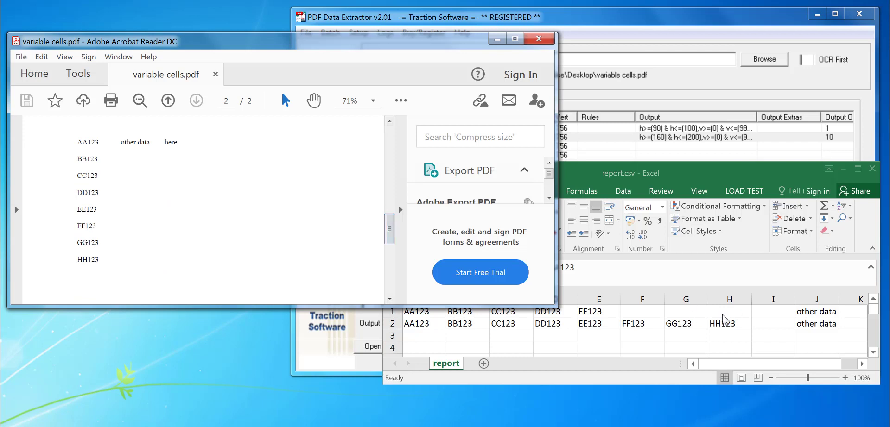
{"action": "key", "text": "alt+Tab"}
{"action": "left_click", "coordinate": [723, 325]}
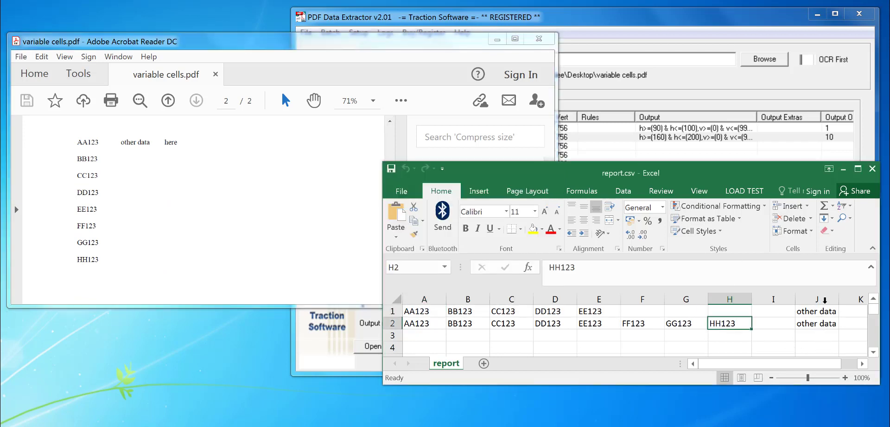
{"action": "left_click", "coordinate": [412, 98]}
{"action": "left_click_drag", "start_coordinate": [394, 220], "coordinate": [391, 143]}
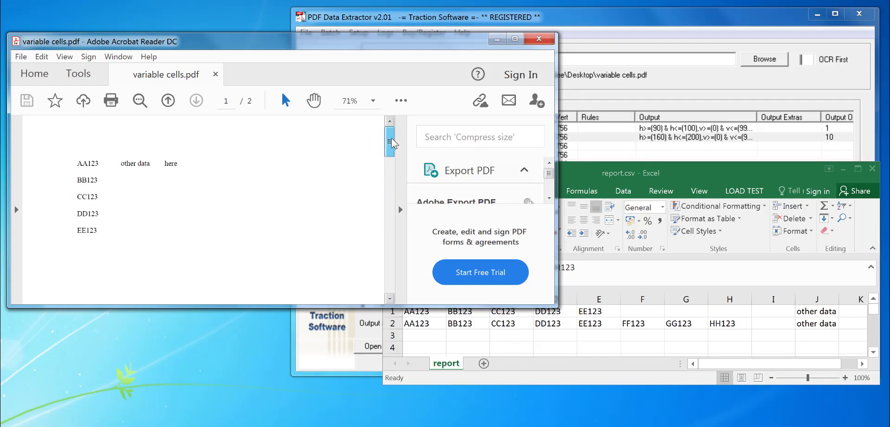
{"action": "left_click", "coordinate": [718, 172]}
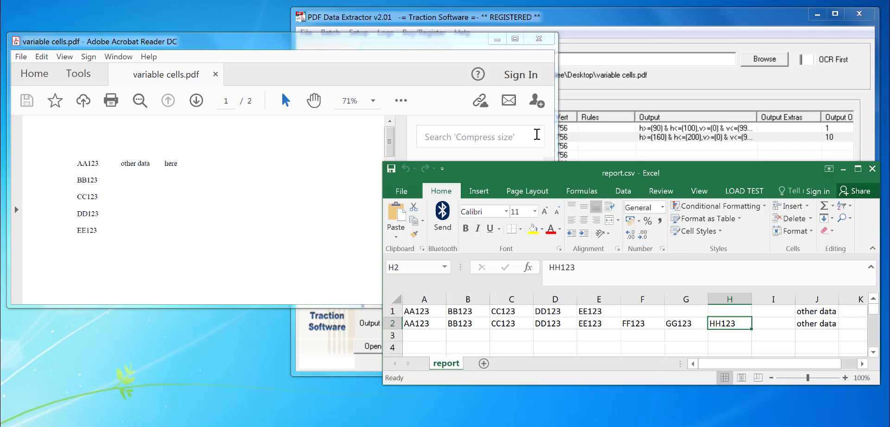
Step: Switch to PDF Data Extractor, clear all of its settings and re-analyze page 1 of variable cells.pdf
{"action": "left_click", "coordinate": [560, 27]}
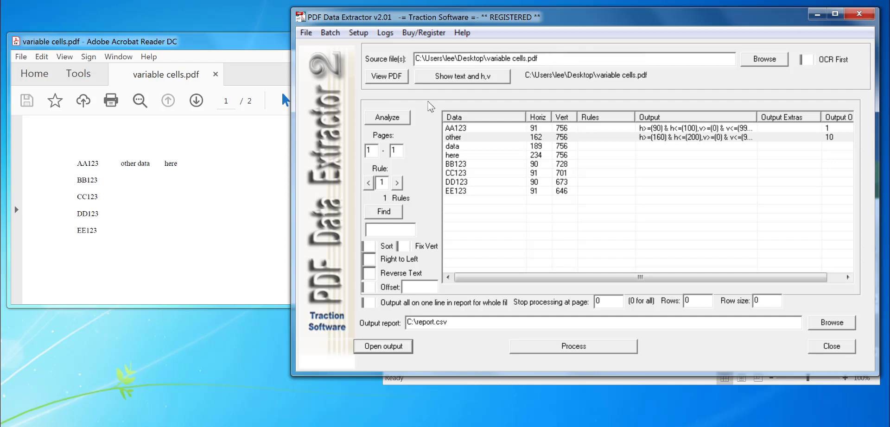
{"action": "left_click", "coordinate": [358, 32]}
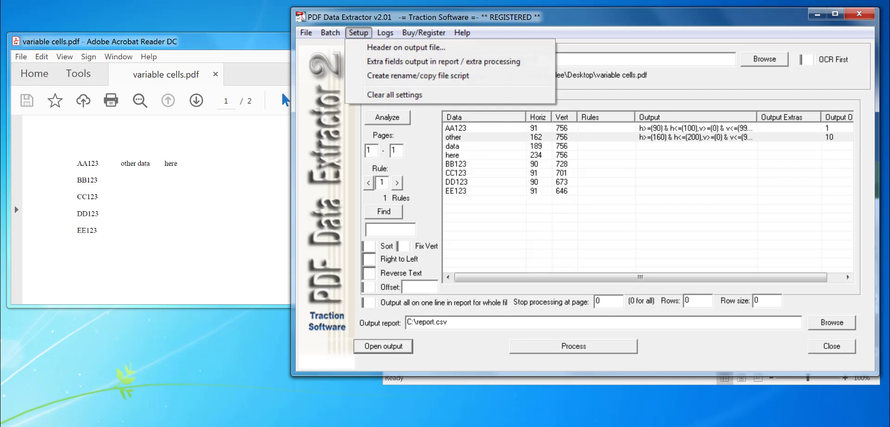
{"action": "left_click", "coordinate": [403, 96]}
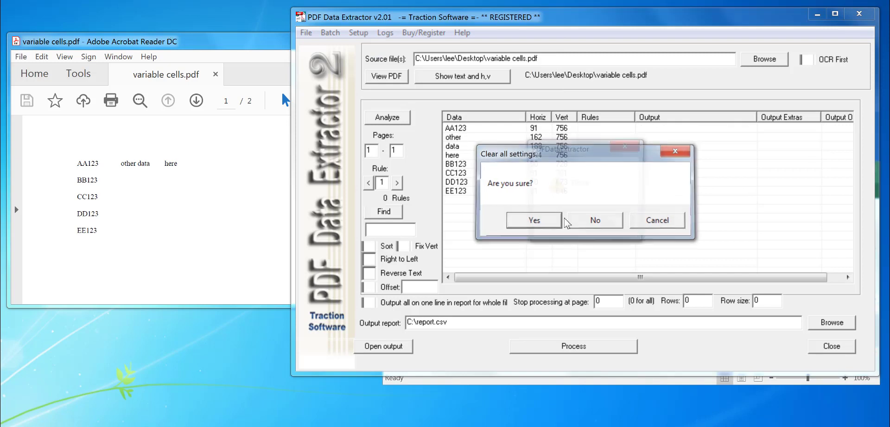
{"action": "left_click", "coordinate": [534, 220]}
{"action": "left_click", "coordinate": [592, 224]}
{"action": "left_click", "coordinate": [627, 224]}
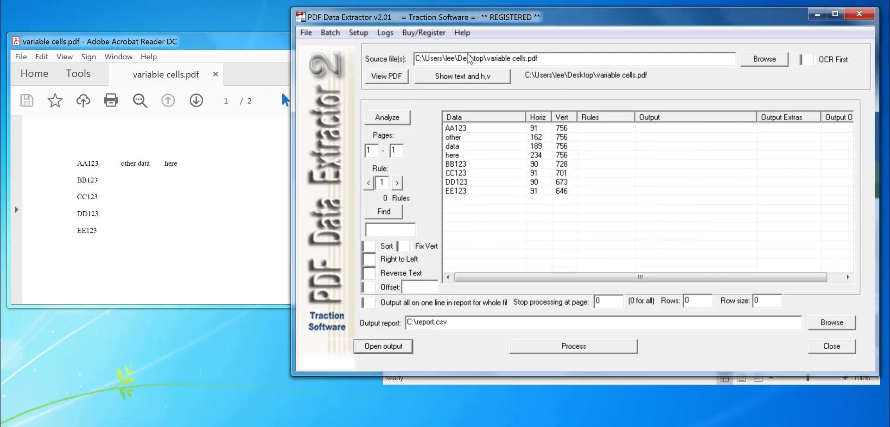
{"action": "left_click", "coordinate": [394, 121]}
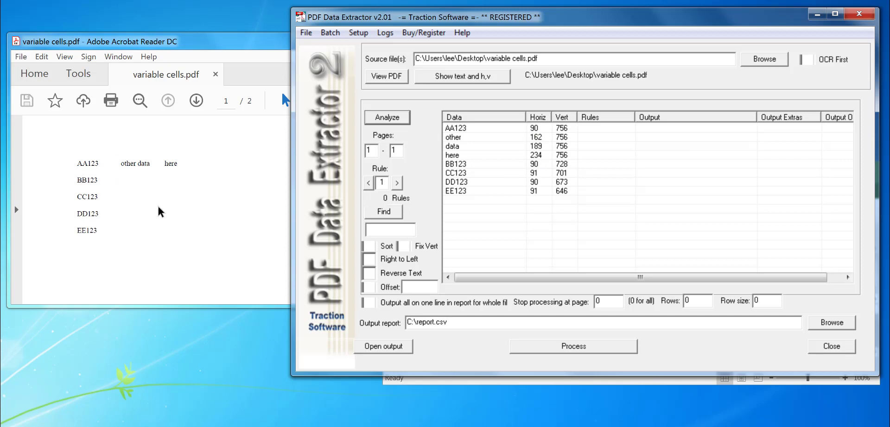
Step: Give the AA123 row the h/v range match output (multi), with horizontal 90 to 100 and vertical 0 to 999
{"action": "left_click", "coordinate": [495, 129]}
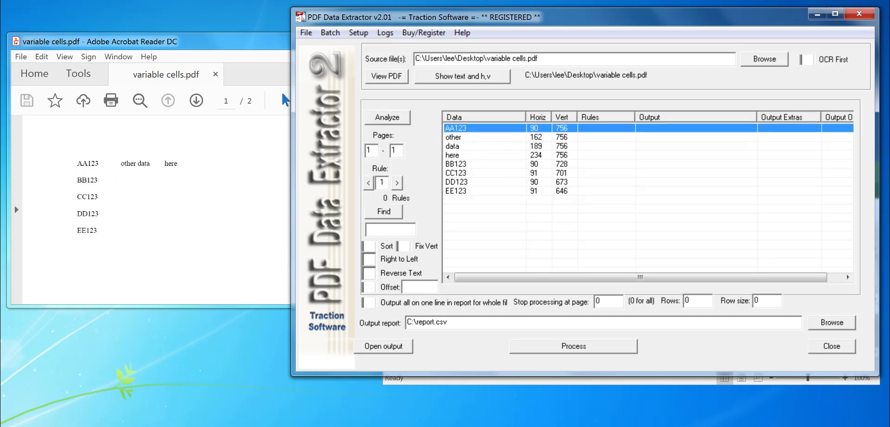
{"action": "right_click", "coordinate": [494, 129]}
{"action": "mouse_move", "coordinate": [526, 151]}
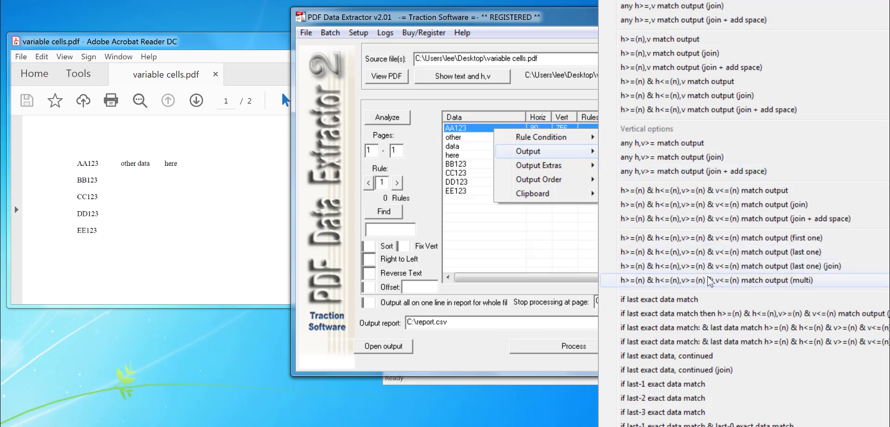
{"action": "left_click", "coordinate": [750, 281]}
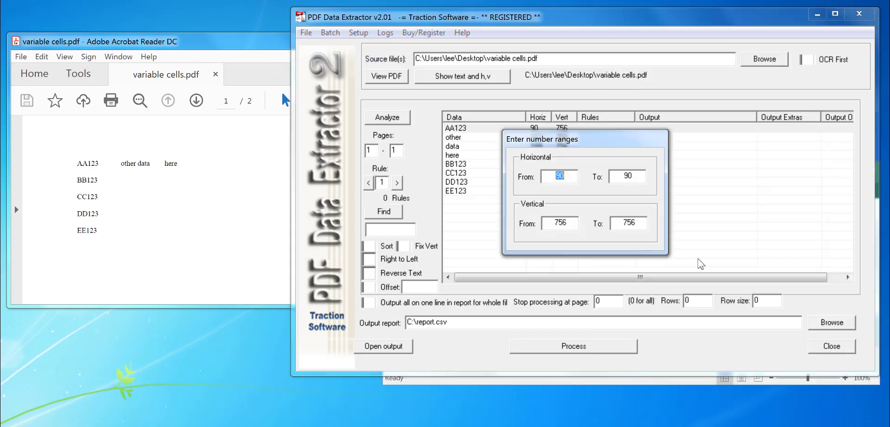
{"action": "left_click_drag", "start_coordinate": [550, 143], "coordinate": [552, 210]}
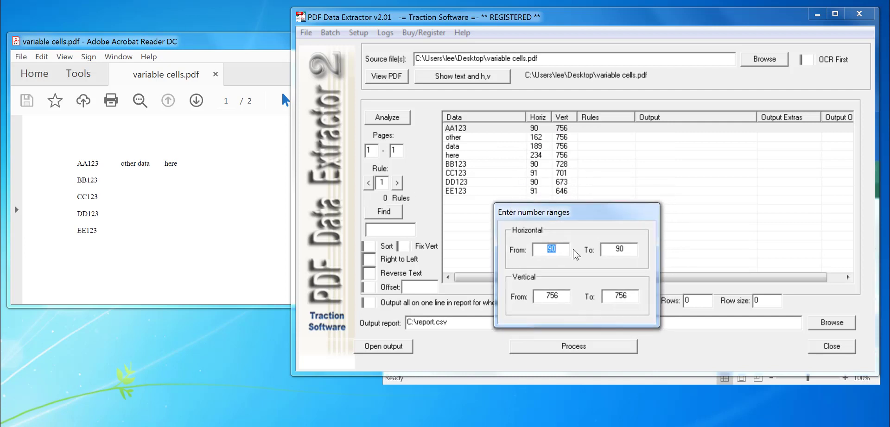
{"action": "left_click", "coordinate": [627, 247]}
{"action": "double_click", "coordinate": [537, 297]}
{"action": "type", "text": "0"}
{"action": "key", "text": "Tab"}
{"action": "type", "text": "999"}
{"action": "key", "text": "Return"}
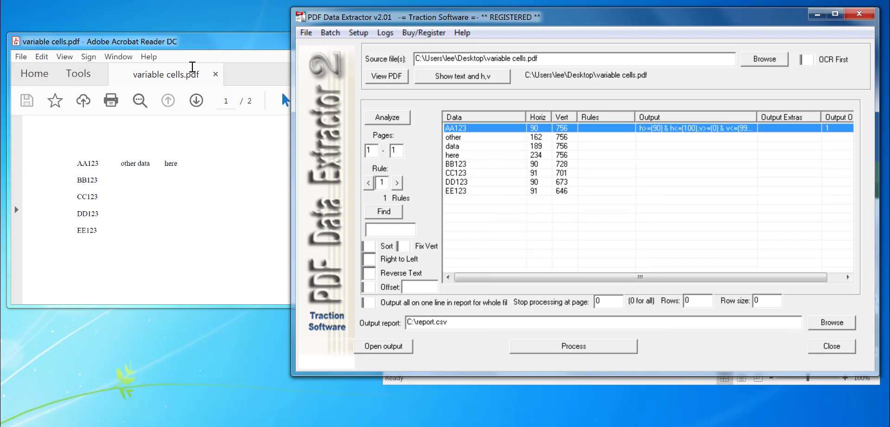
Step: Change the output report to C:\report2.csv, process the PDF and open the generated report
{"action": "left_click_drag", "start_coordinate": [880, 134], "coordinate": [889, 134]}
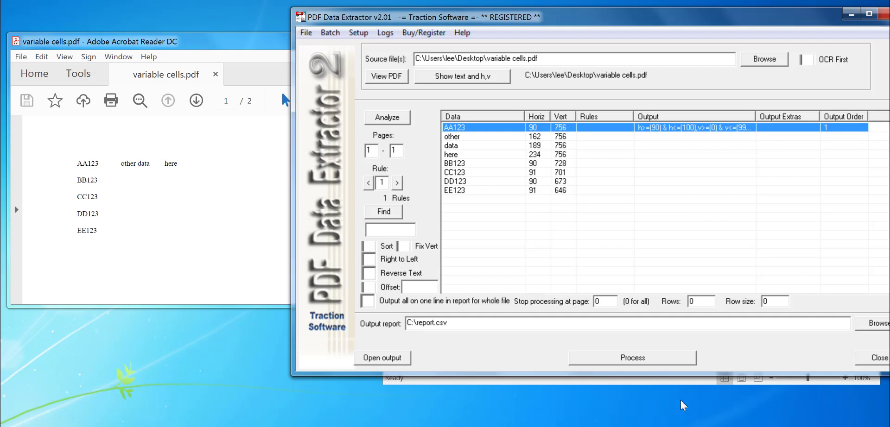
{"action": "left_click", "coordinate": [670, 361]}
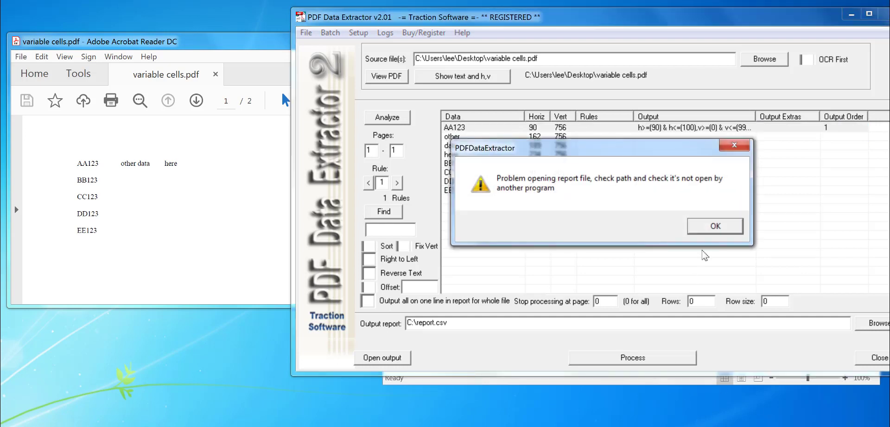
{"action": "left_click", "coordinate": [720, 230]}
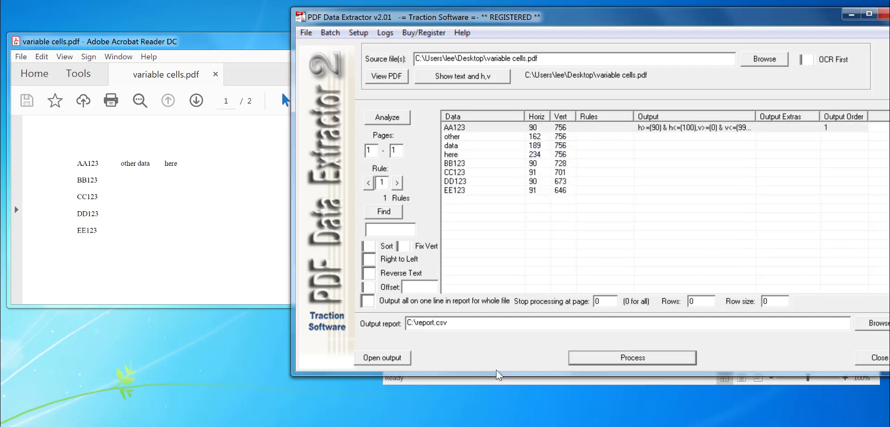
{"action": "left_click", "coordinate": [436, 324]}
{"action": "type", "text": "2"}
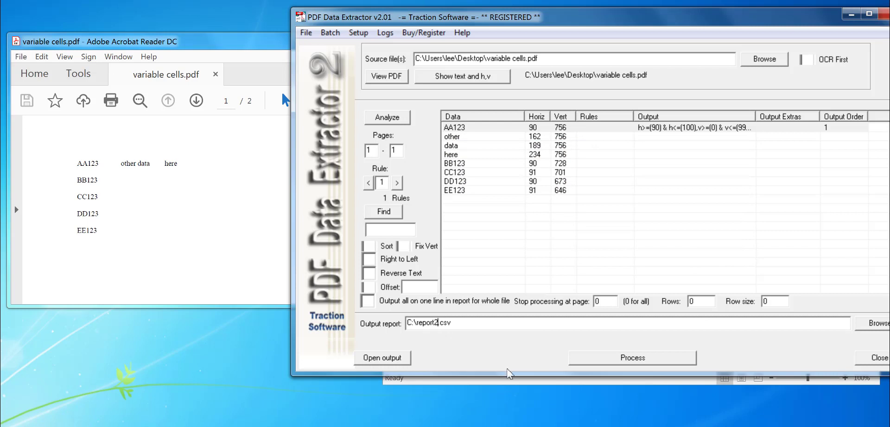
{"action": "left_click", "coordinate": [629, 362]}
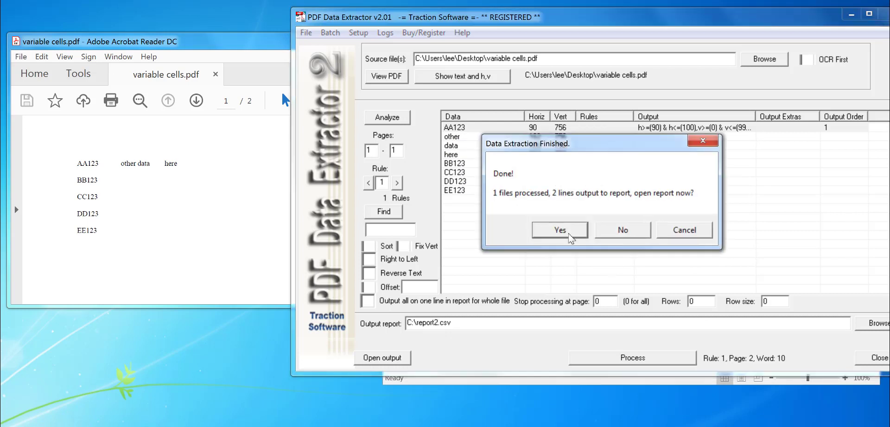
{"action": "left_click", "coordinate": [560, 230]}
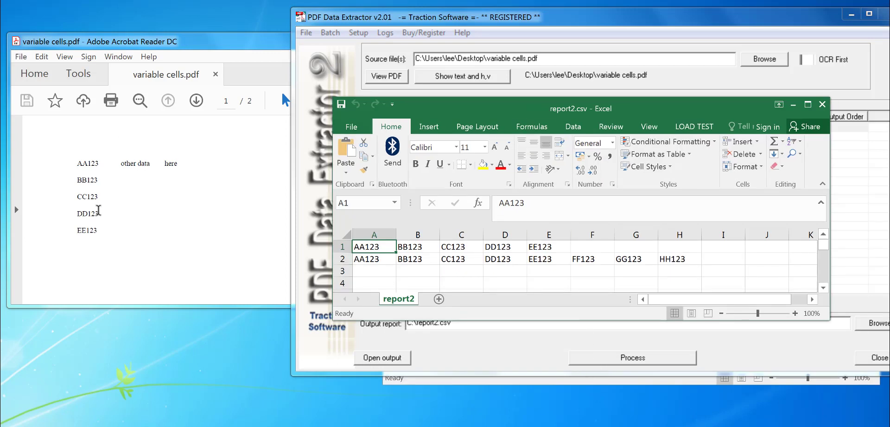
Step: Check report2.csv against the pages of variable cells.pdf and close both open Excel reports
{"action": "left_click", "coordinate": [217, 40]}
{"action": "left_click", "coordinate": [390, 197]}
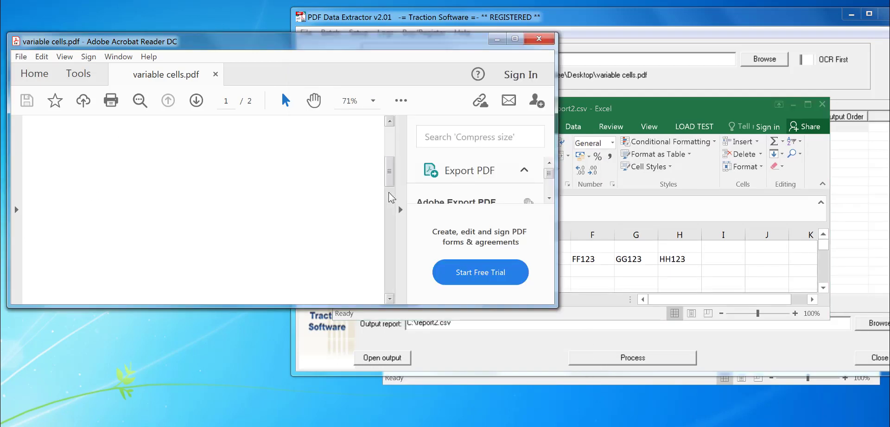
{"action": "left_click_drag", "start_coordinate": [390, 197], "coordinate": [387, 119]}
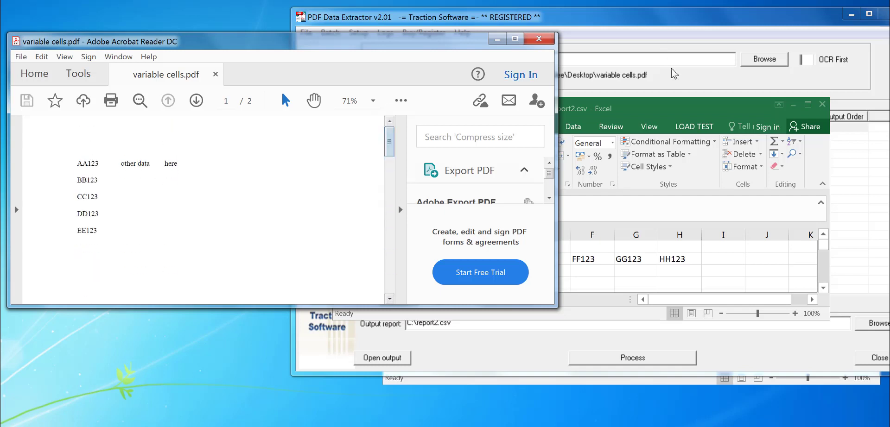
{"action": "left_click", "coordinate": [698, 108]}
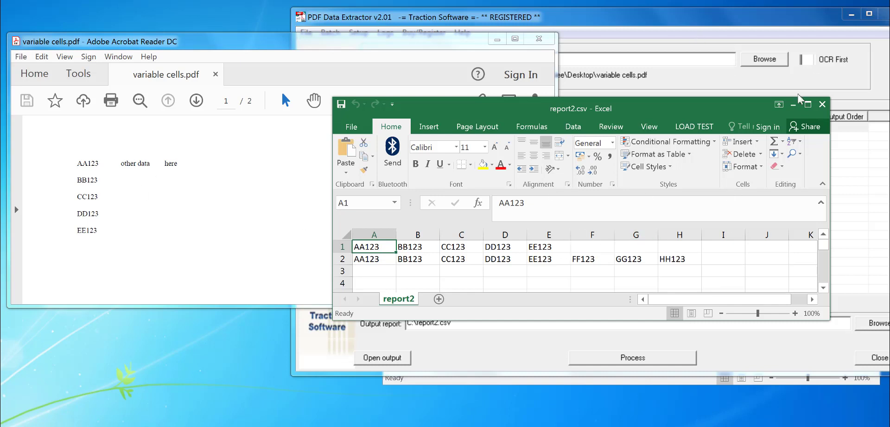
{"action": "left_click", "coordinate": [822, 104]}
{"action": "left_click", "coordinate": [873, 169]}
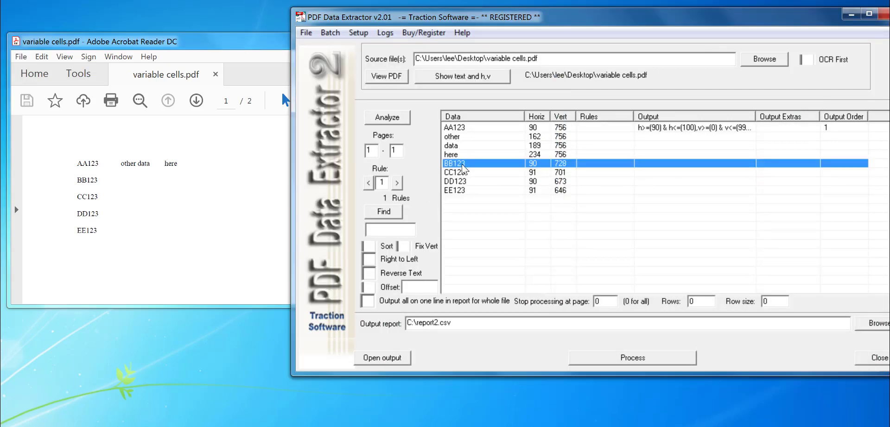
Step: Give the "other" row the h/v range match output (join + add space), with horizontal 160 to 200 and vertical 0 to 999
{"action": "left_click", "coordinate": [459, 137]}
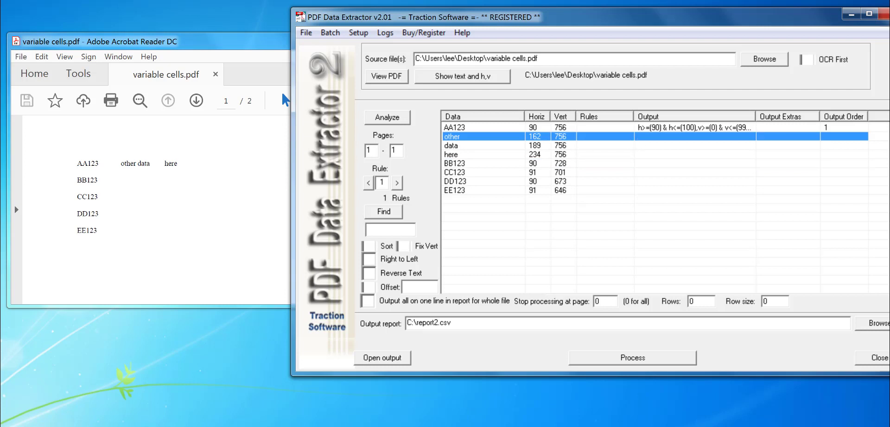
{"action": "right_click", "coordinate": [640, 137]}
{"action": "mouse_move", "coordinate": [671, 160]}
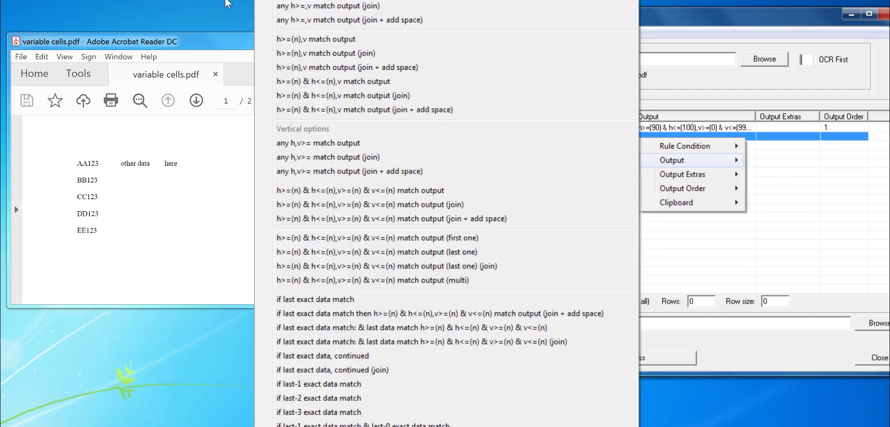
{"action": "left_click", "coordinate": [485, 218]}
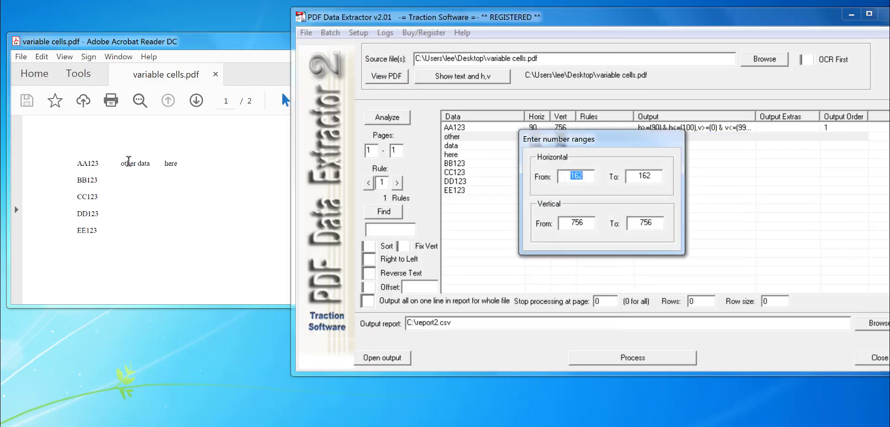
{"action": "left_click_drag", "start_coordinate": [580, 142], "coordinate": [623, 196]}
{"action": "left_click_drag", "start_coordinate": [626, 230], "coordinate": [620, 230]}
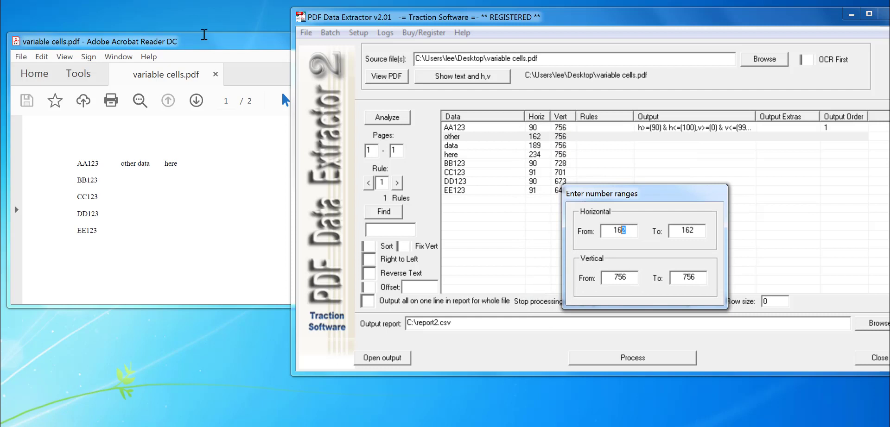
{"action": "type", "text": "0"}
{"action": "key", "text": "Tab"}
{"action": "left_click_drag", "start_coordinate": [631, 277], "coordinate": [561, 277]}
{"action": "type", "text": "0"}
{"action": "left_click_drag", "start_coordinate": [686, 278], "coordinate": [657, 281]}
{"action": "type", "text": "999"}
{"action": "key", "text": "Return"}
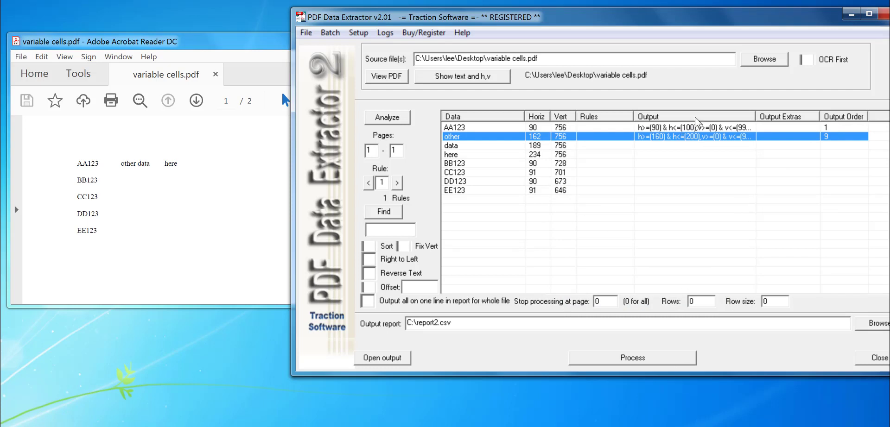
Step: Set the output order of the "other" row to 11, process the PDF and open the new report
{"action": "right_click", "coordinate": [702, 138]}
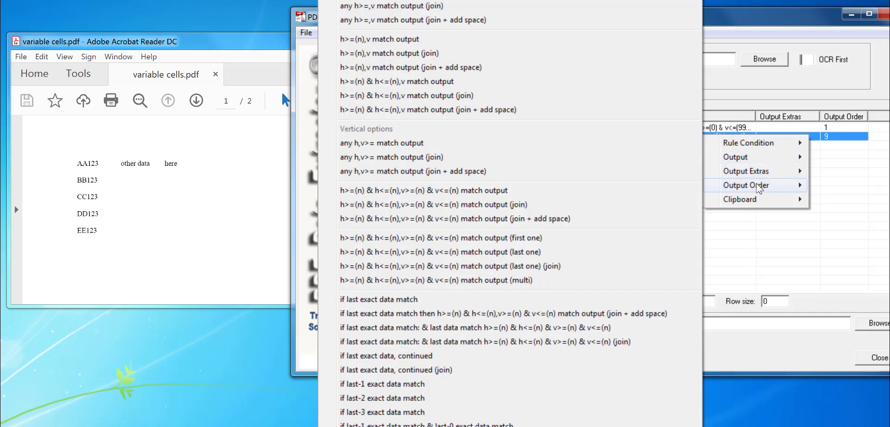
{"action": "mouse_move", "coordinate": [756, 184]}
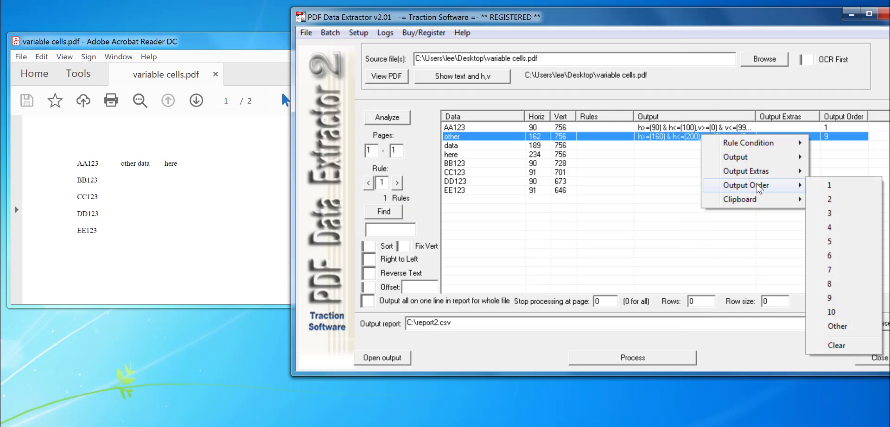
{"action": "left_click", "coordinate": [838, 326]}
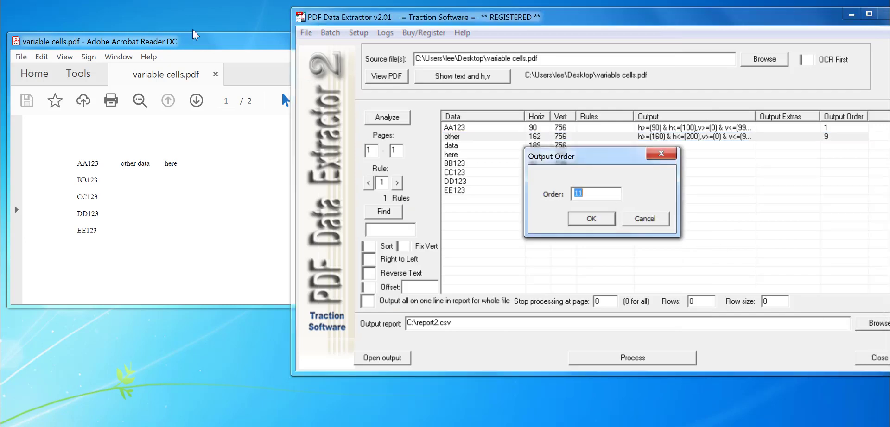
{"action": "left_click", "coordinate": [603, 220]}
{"action": "left_click", "coordinate": [643, 361]}
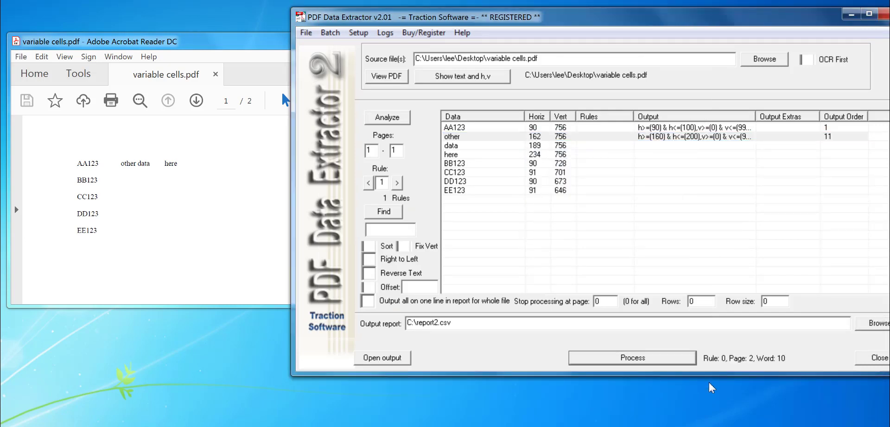
{"action": "left_click", "coordinate": [575, 236]}
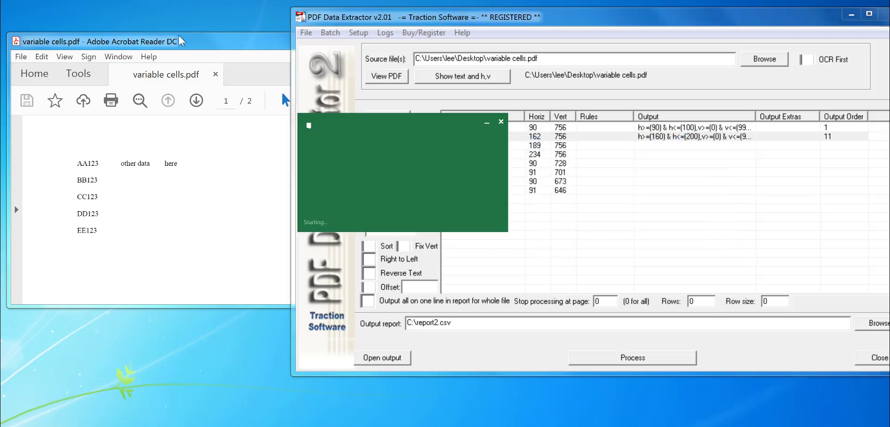
Step: Reposition and enlarge the report2.csv window to view the "other data" column, and close the report
{"action": "left_click_drag", "start_coordinate": [662, 179], "coordinate": [445, 95]}
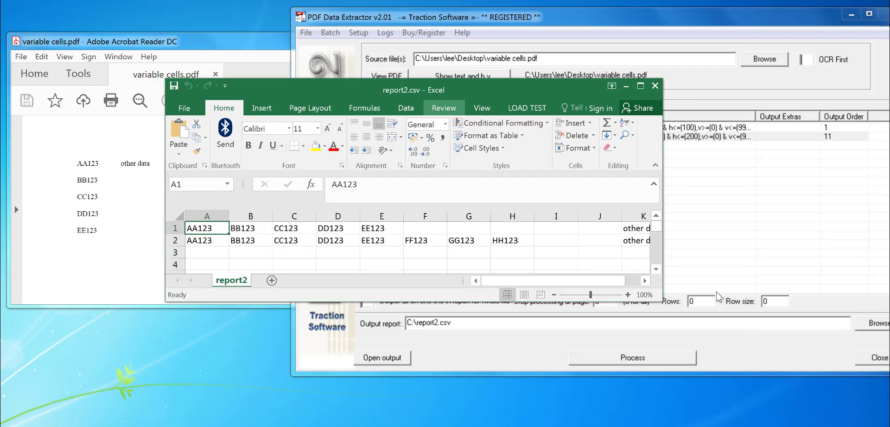
{"action": "left_click_drag", "start_coordinate": [742, 350], "coordinate": [842, 411]}
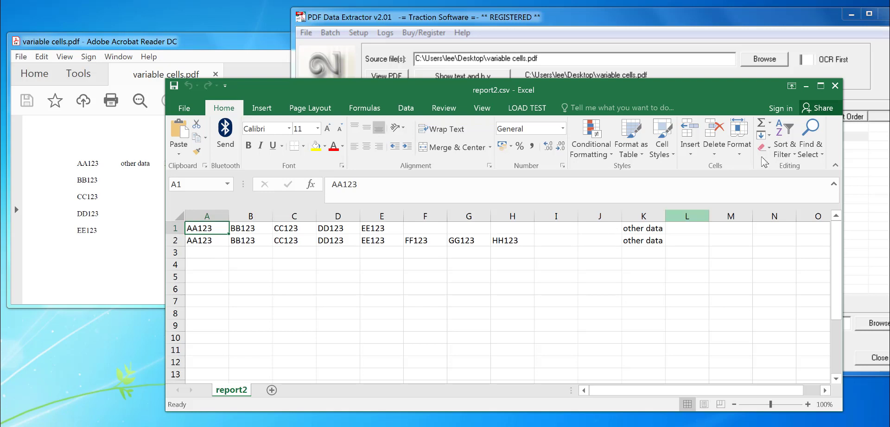
{"action": "left_click", "coordinate": [834, 86]}
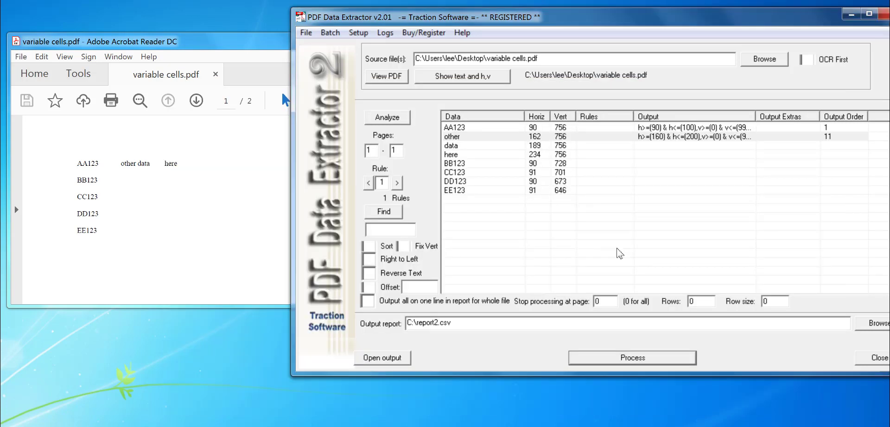